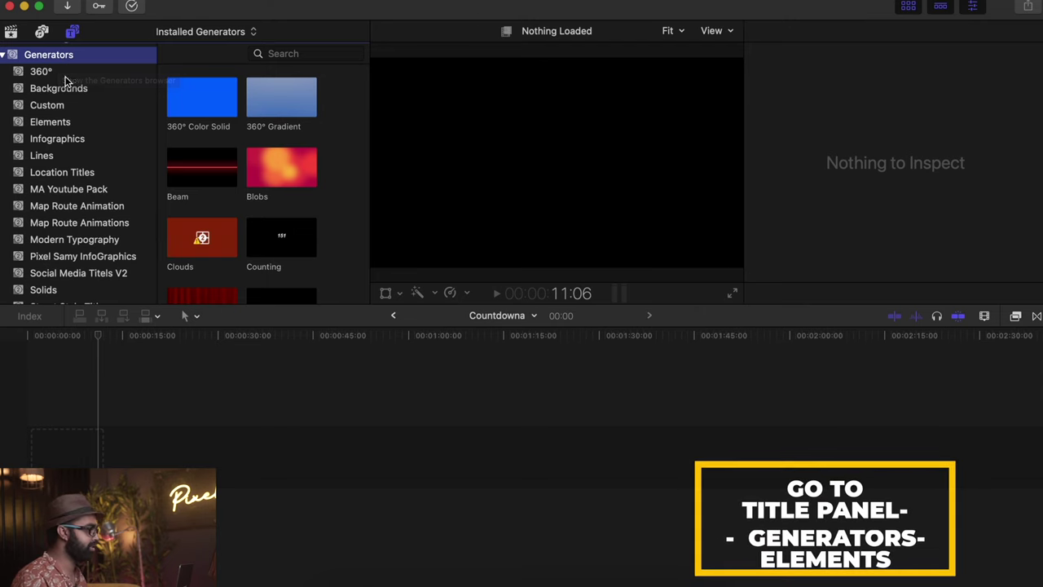
- Show the Elements generators (Counting, Placeholder, Shapes, Timecode) in the Generators browser
scroll(72, 161, "up", 2)
left_click(65, 192)
- Add the Shapes generator to the timeline and fit the clip in view
left_click(65, 176)
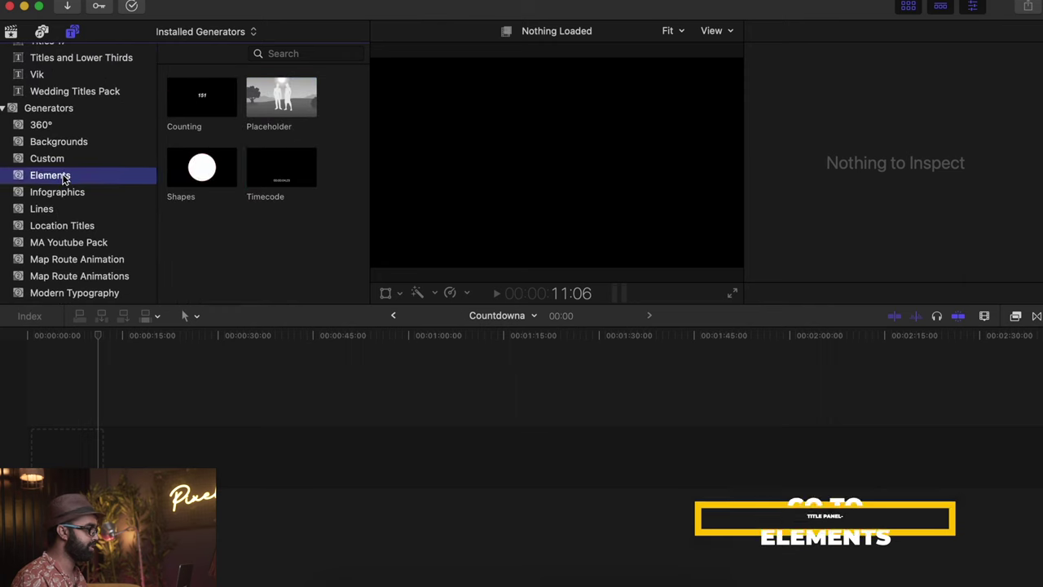
left_click(207, 175)
left_click_drag(218, 198, 163, 425)
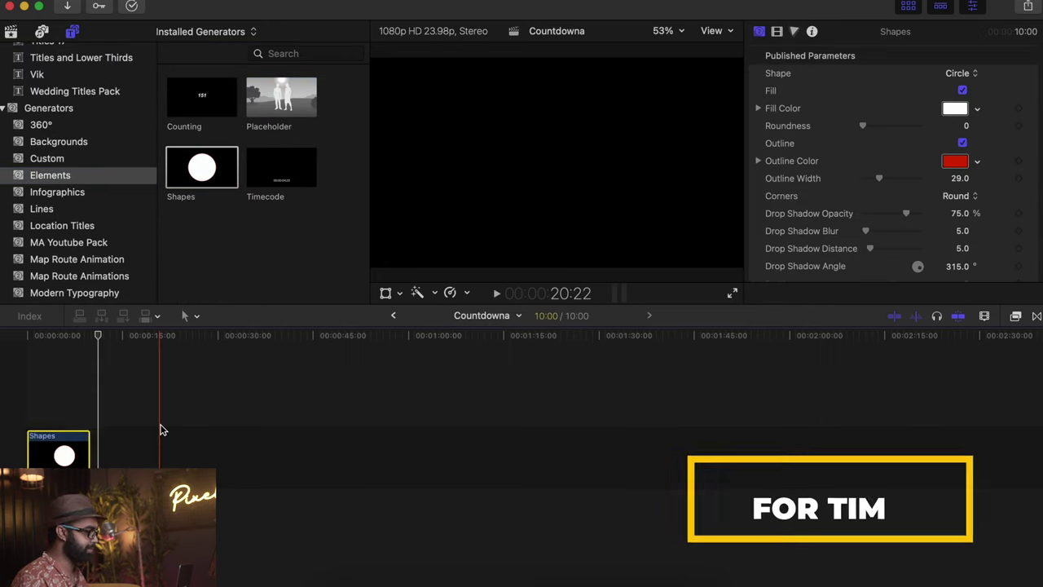
key("shift+z")
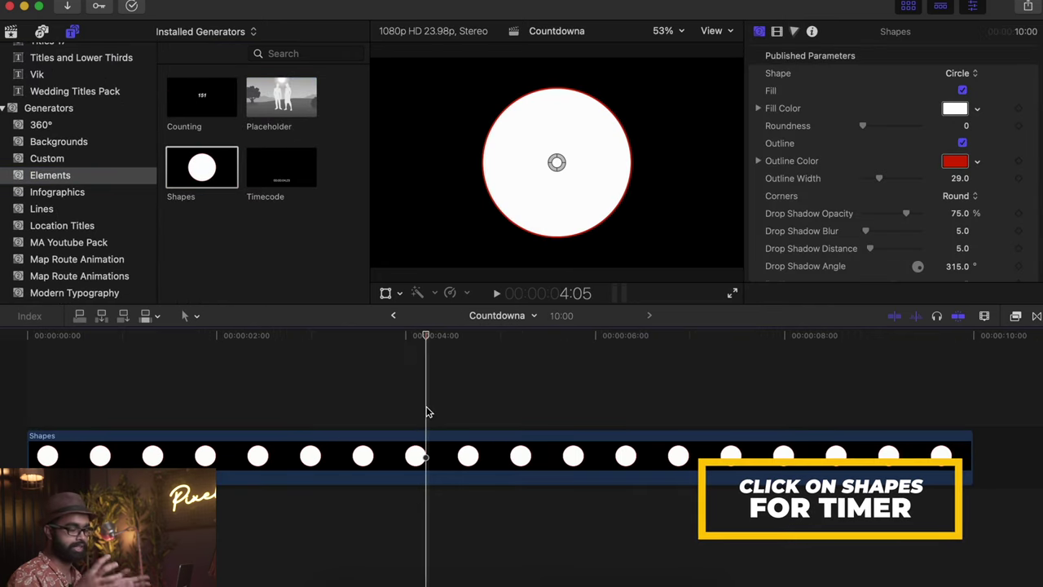
- Make the circle an unfilled white outline with width about 37
left_click(453, 453)
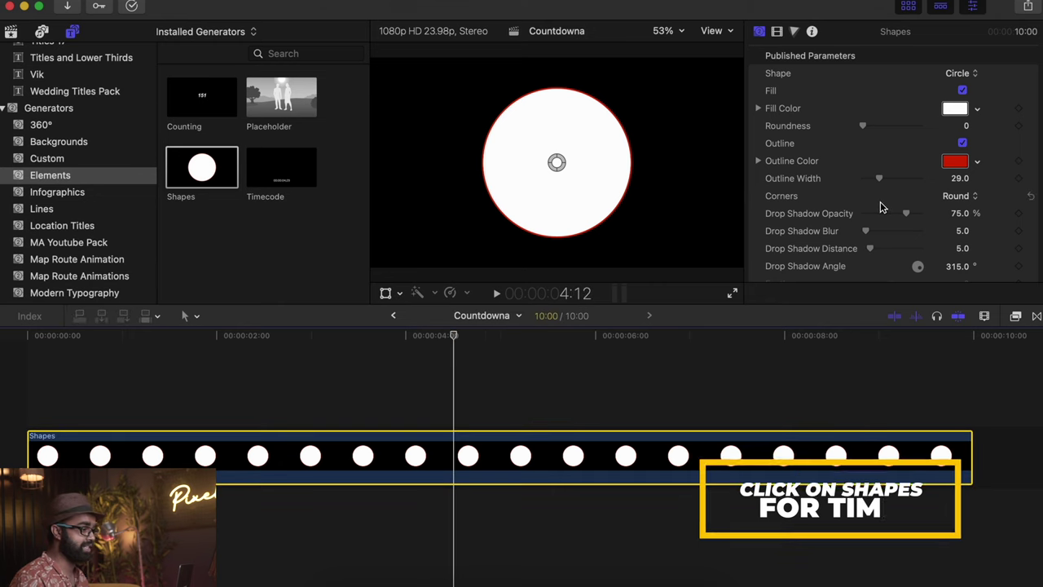
left_click(962, 90)
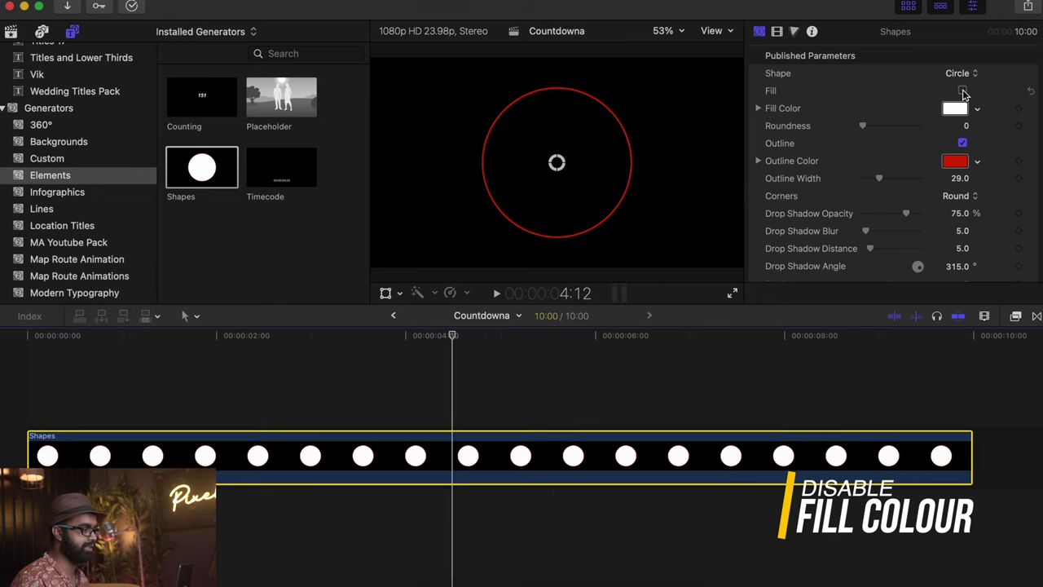
left_click(955, 161)
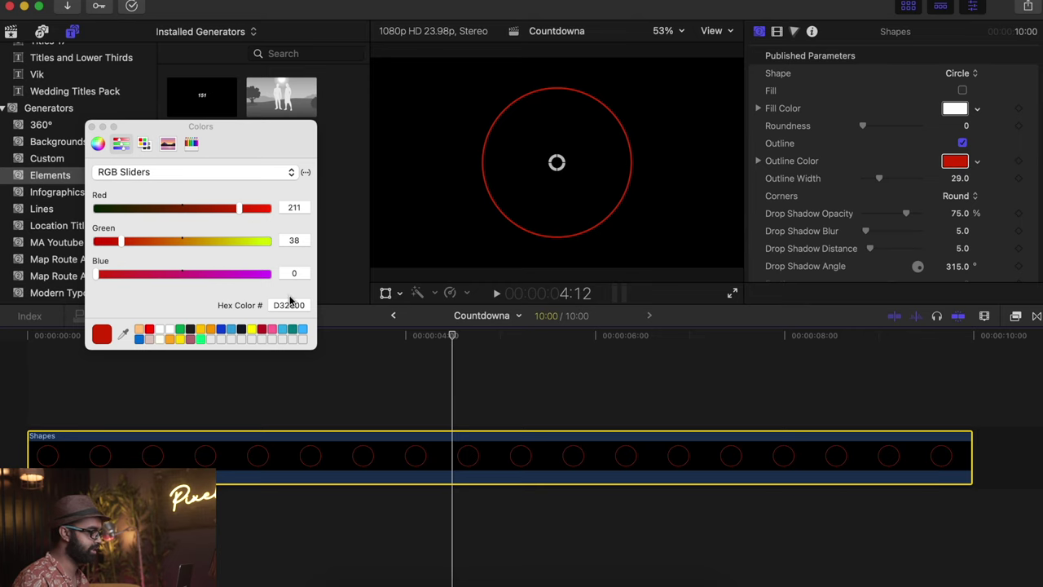
left_click(170, 330)
left_click_drag(879, 178, 884, 183)
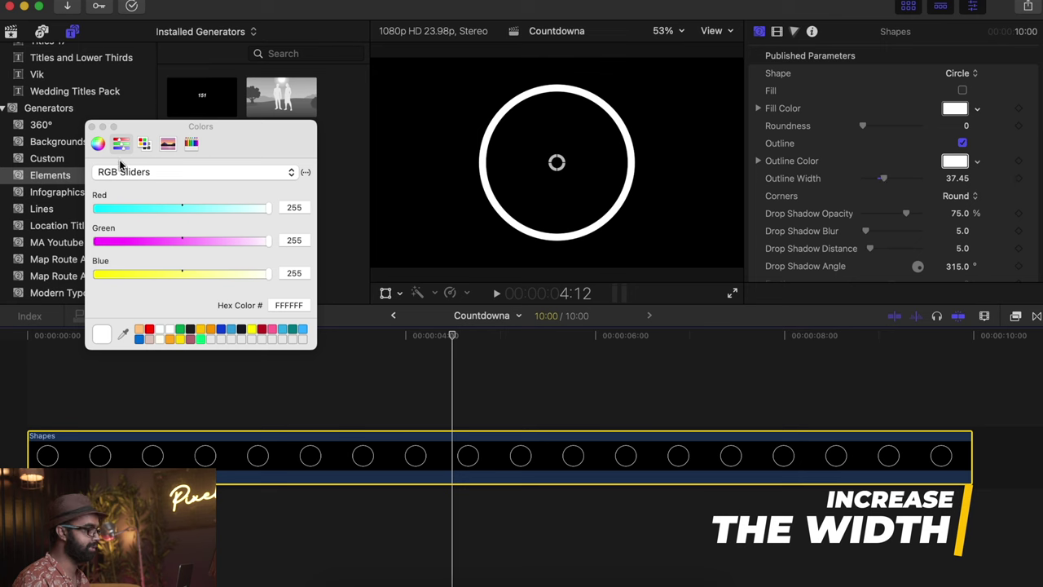
left_click(92, 127)
- Place the Timecode generator above the Shapes clip
left_click(383, 361)
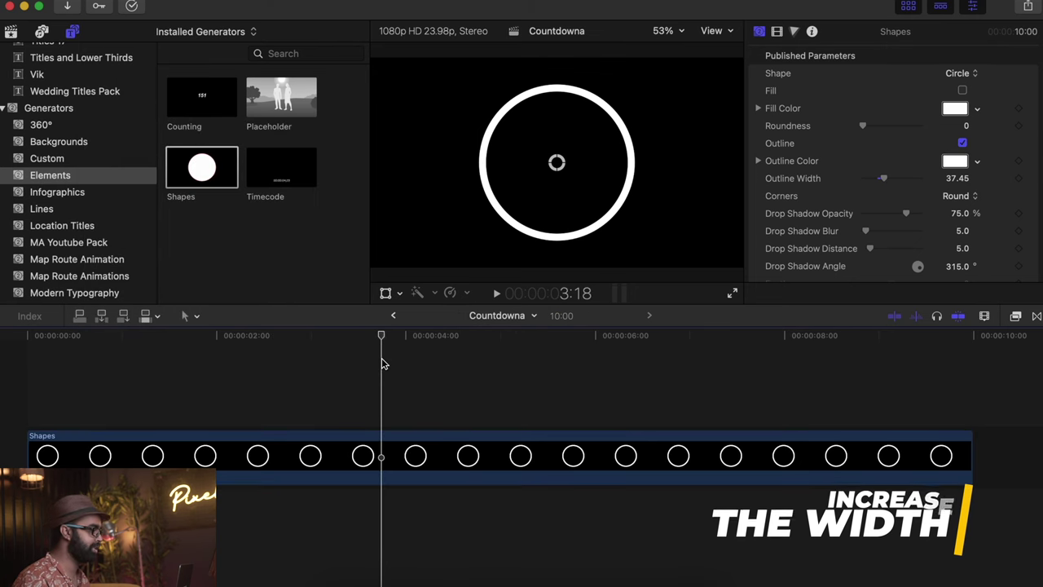
left_click(285, 181)
left_click_drag(285, 181, 2, 408)
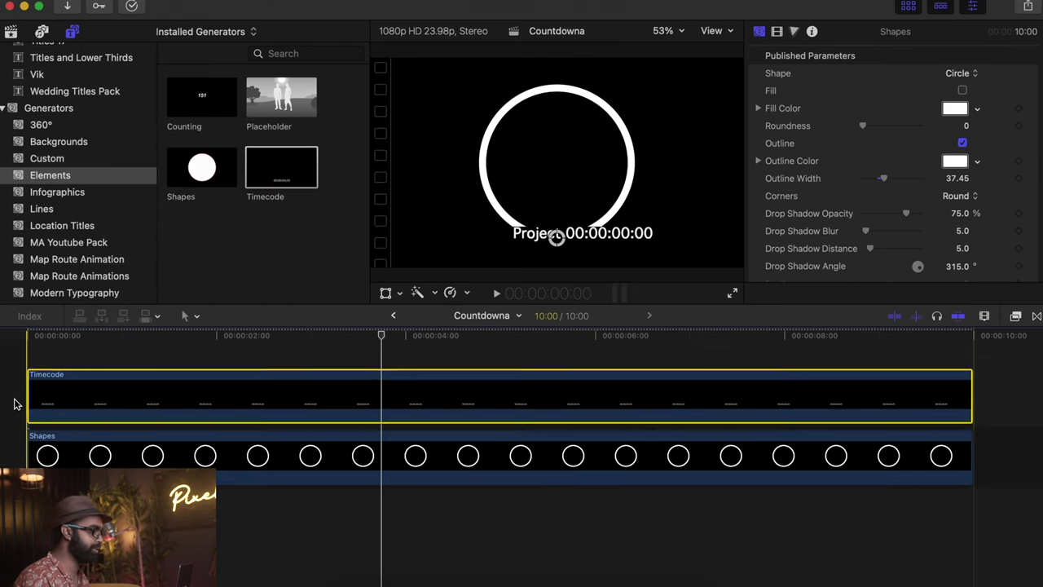
- Set the timecode to HMSF format in Gotham at size 93, moved up into the ring
key("slash")
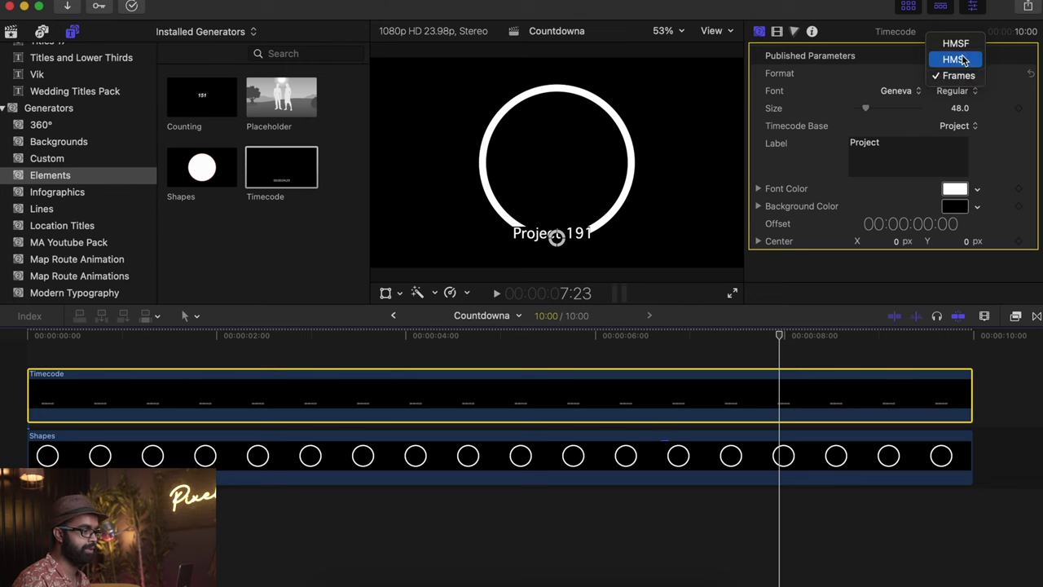
left_click(956, 43)
left_click(892, 92)
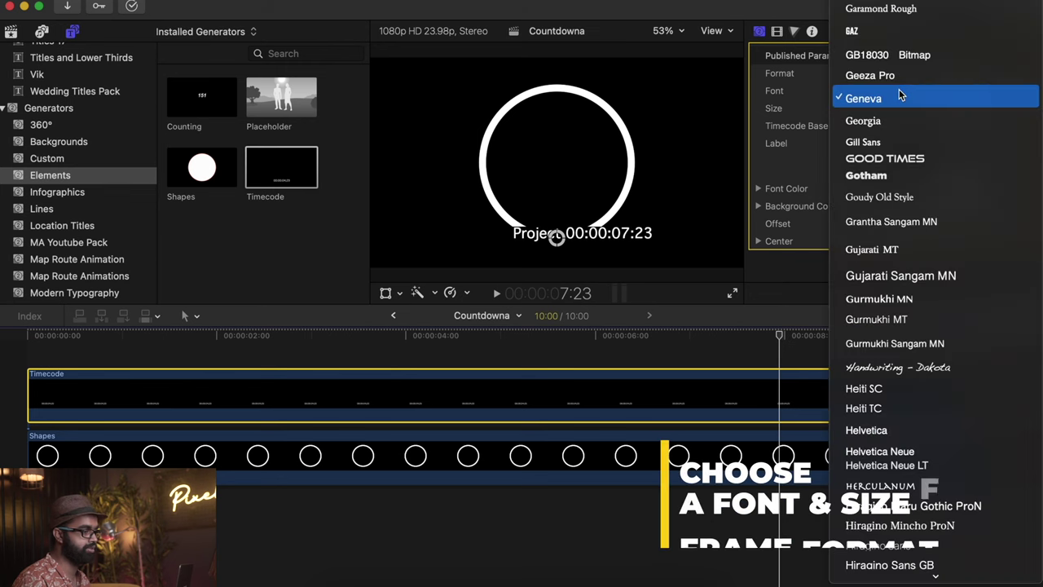
left_click(870, 173)
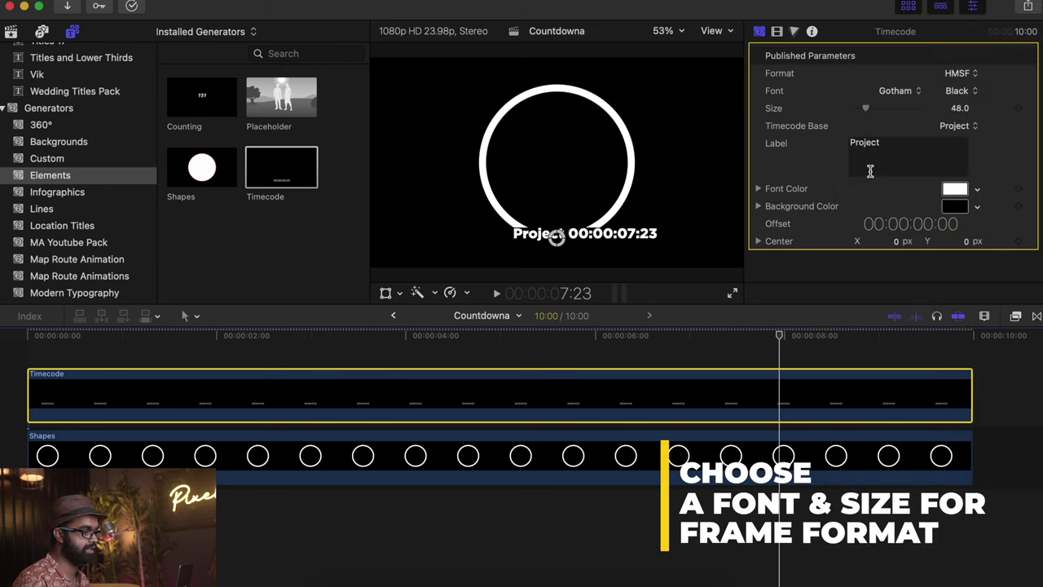
left_click_drag(869, 116, 878, 110)
left_click_drag(562, 232, 453, 167)
- Make the timecode's background colour fully transparent with opacity 0
left_click(955, 206)
left_click(757, 206)
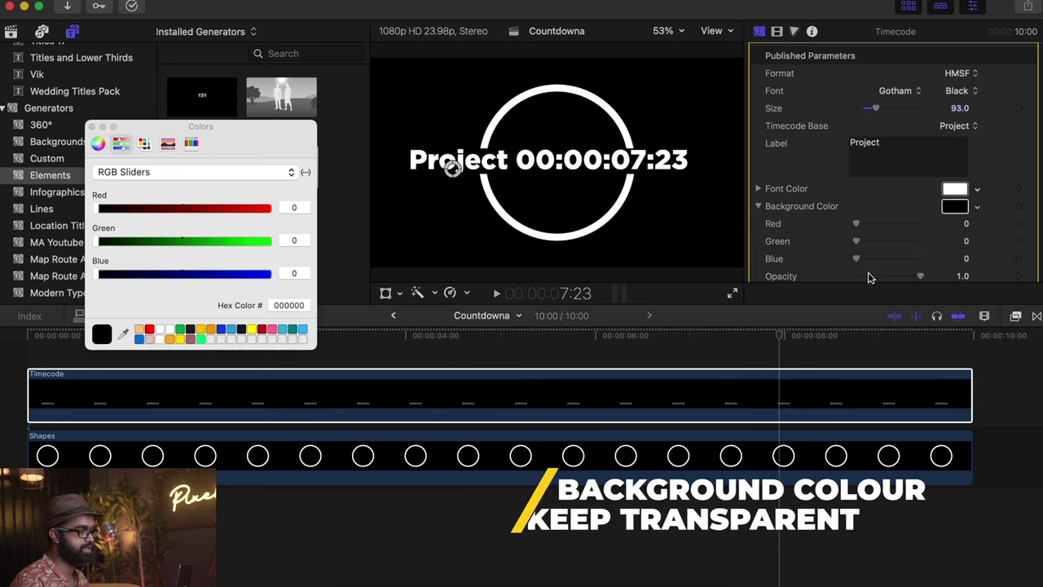
scroll(859, 205, "down", 1)
scroll(859, 205, "down", 2)
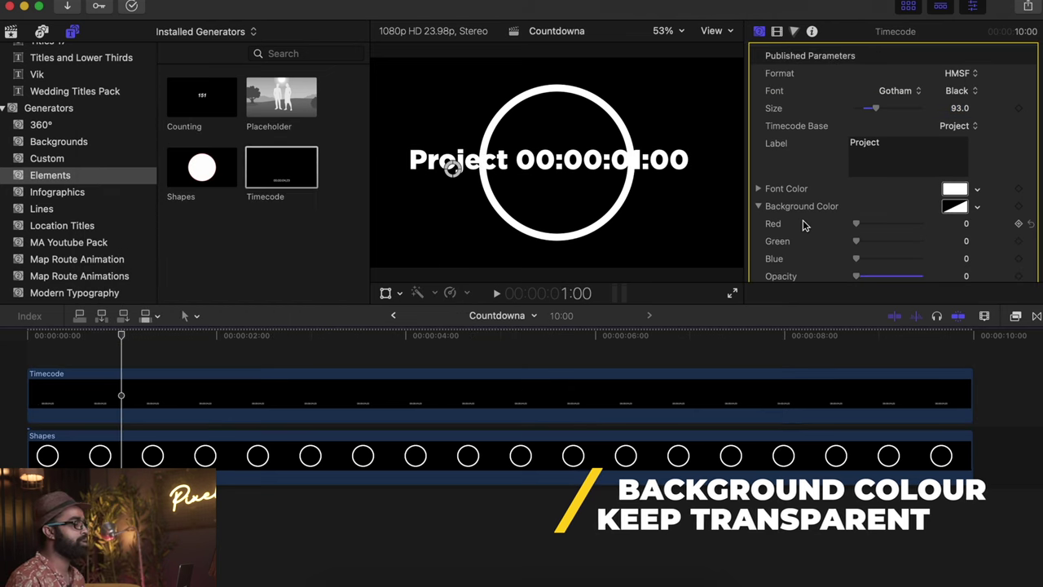
scroll(803, 225, "down", 4)
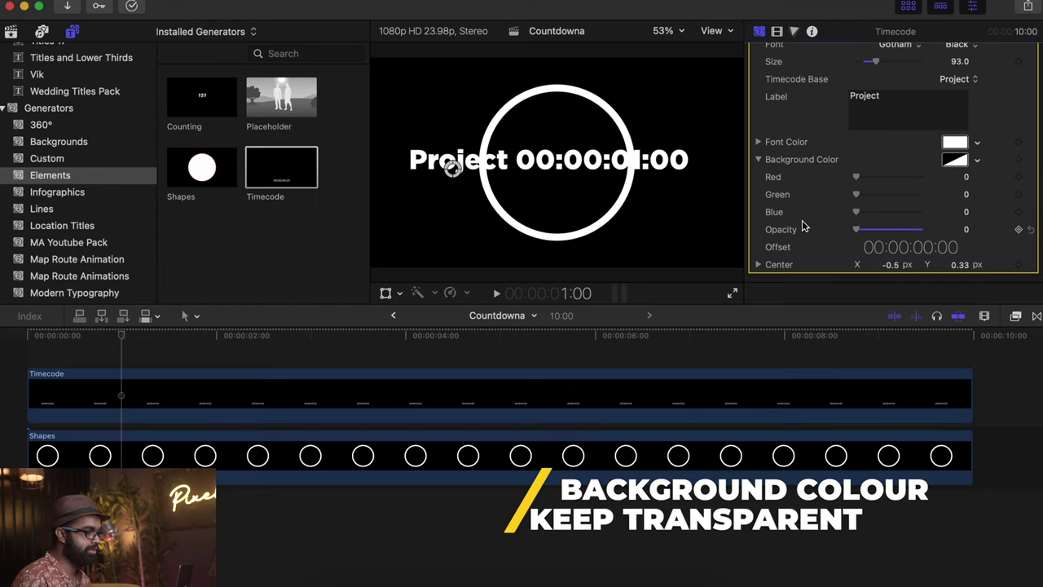
scroll(803, 225, "up", 3)
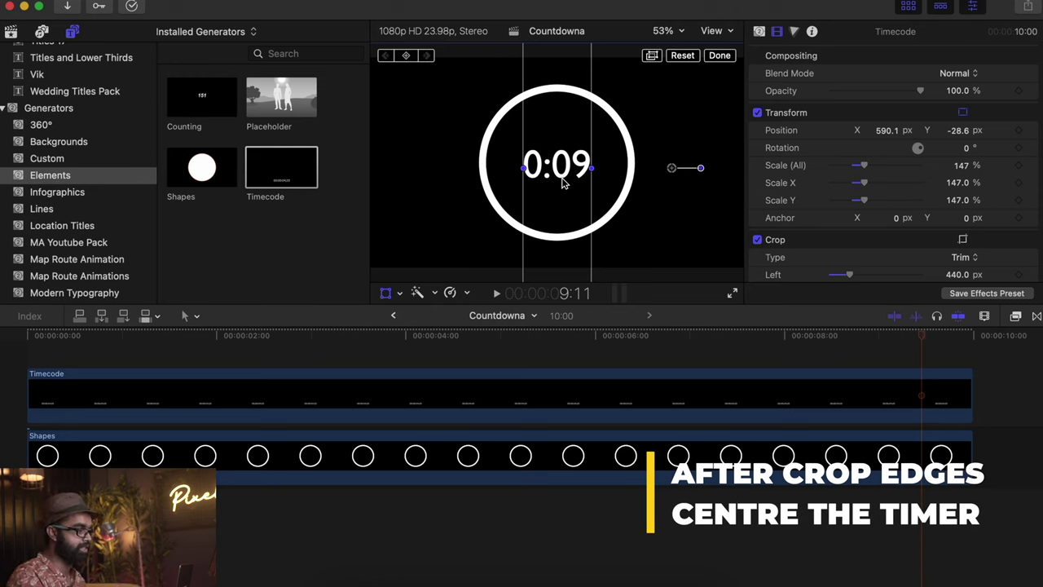
- Play the countdown from the start to check the centred timecode digits
key("Home")
key("space")
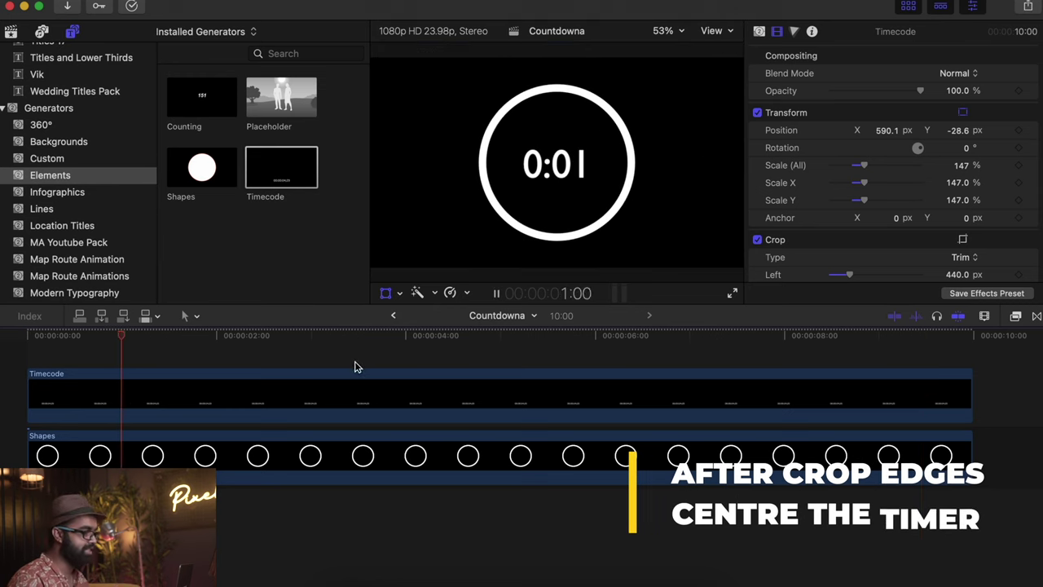
left_click(340, 379)
key("space")
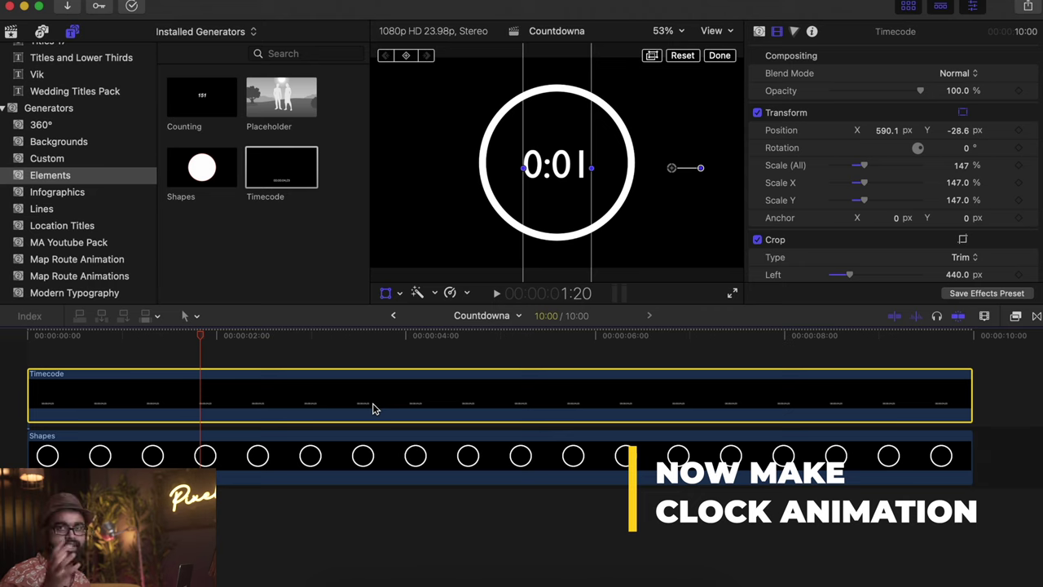
left_click(332, 445)
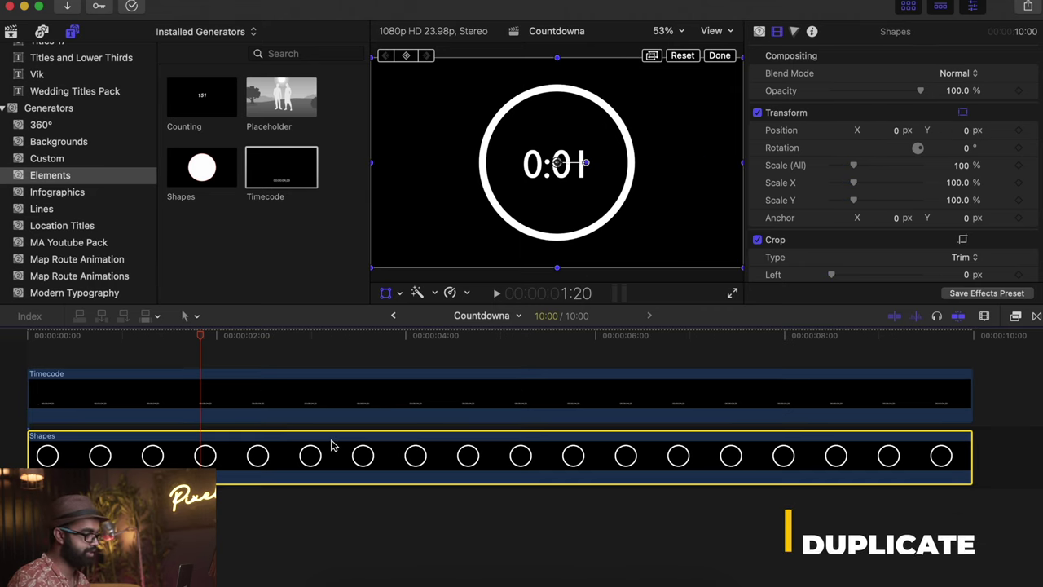
- Duplicate the Shapes clip above the original and colour the copy's circle red
left_click_drag(332, 445, 329, 396, "alt")
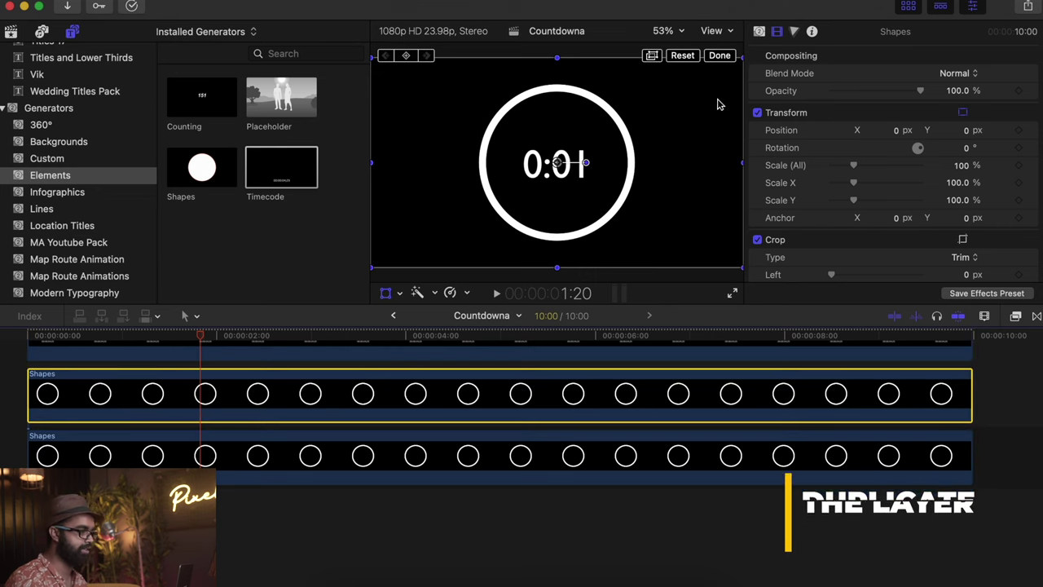
left_click(759, 31)
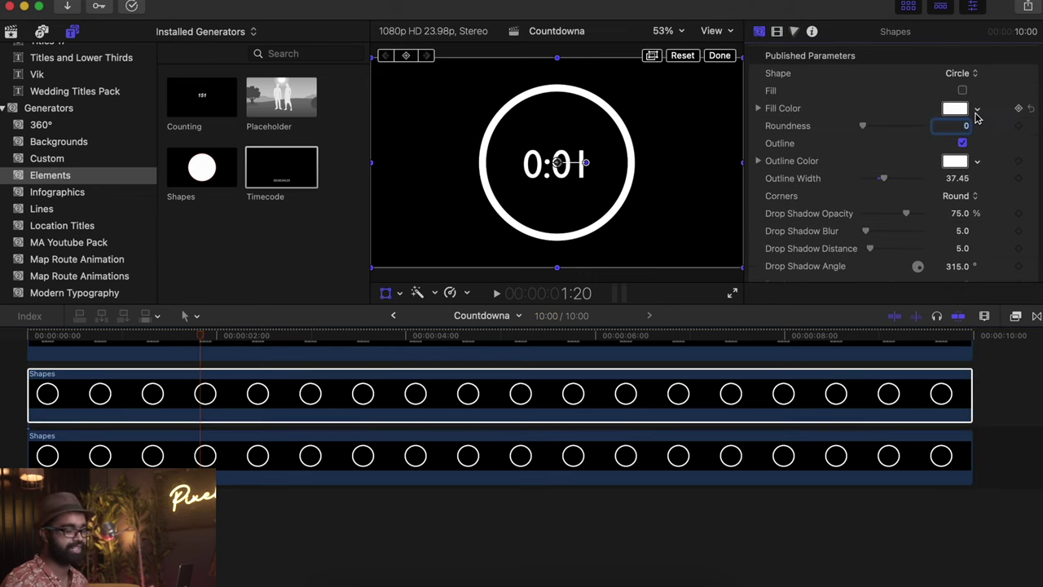
left_click(956, 109)
left_click(149, 329)
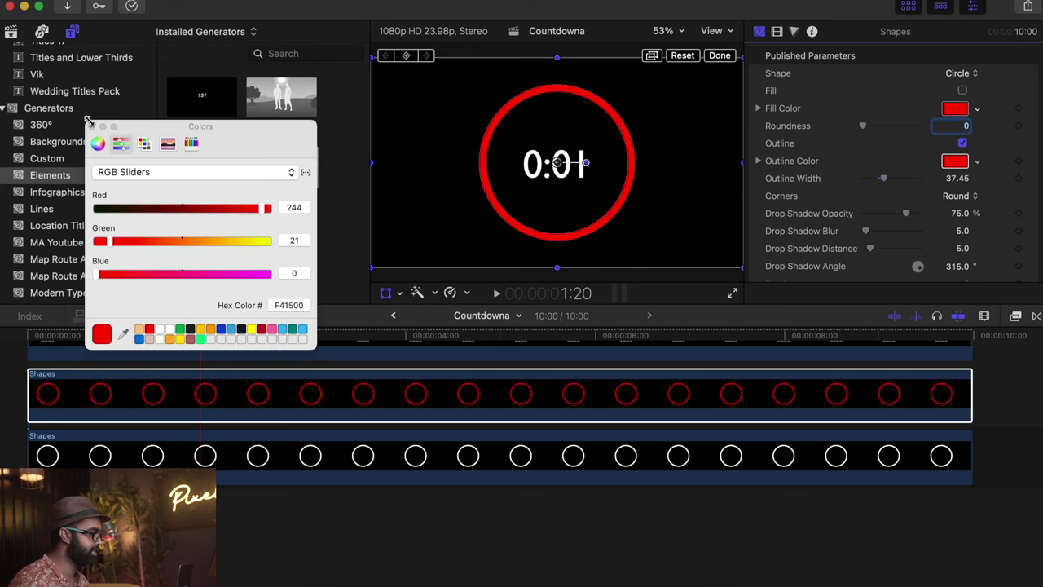
left_click(92, 126)
- Apply the Clock transition to the red ring clip and stretch it across the whole clip
left_click(1036, 318)
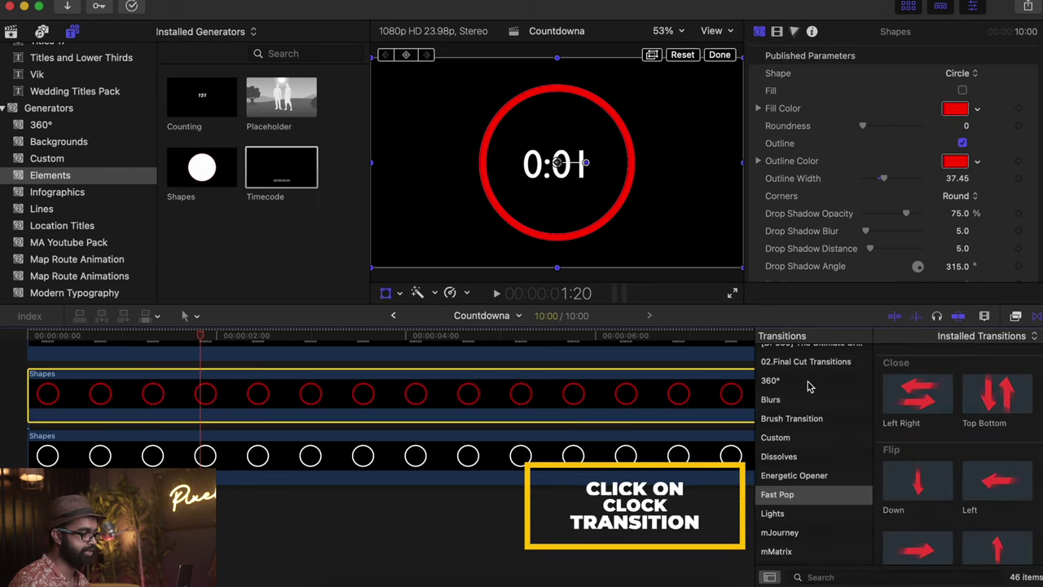
left_click(888, 577)
type("c")
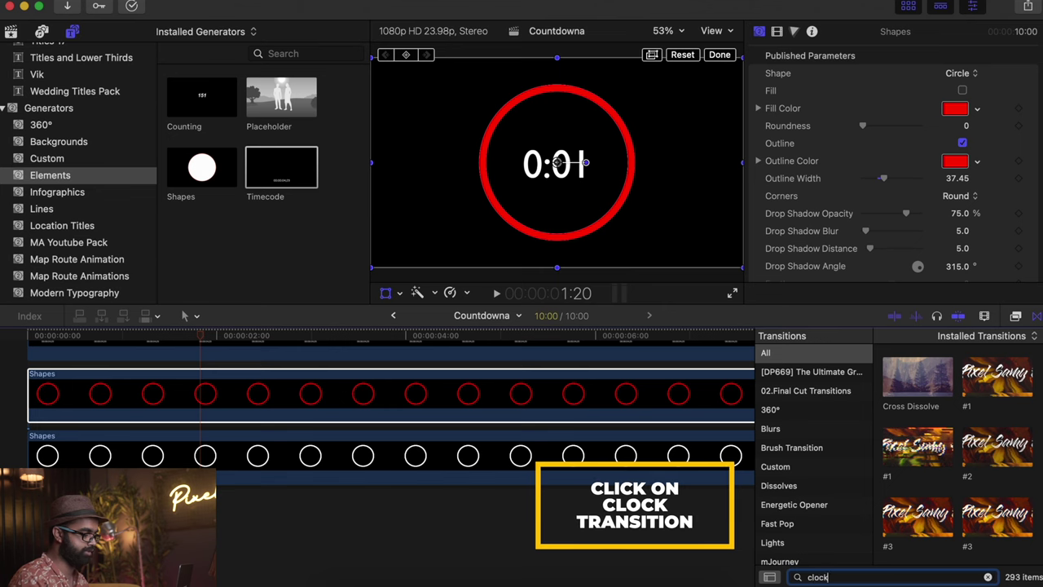
type("lock")
left_click_drag(918, 376, 607, 398)
left_click(1035, 318)
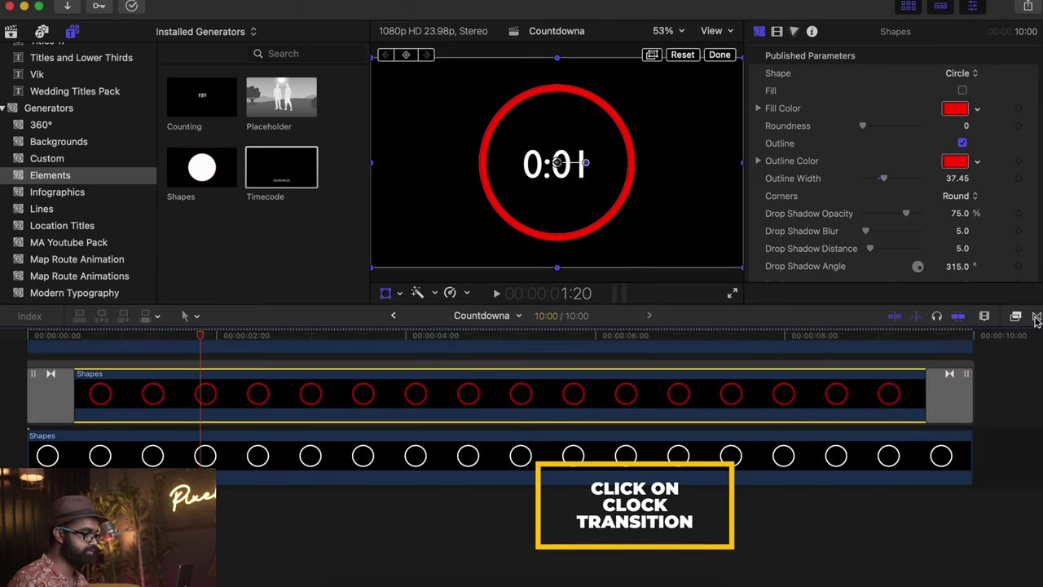
left_click(30, 399)
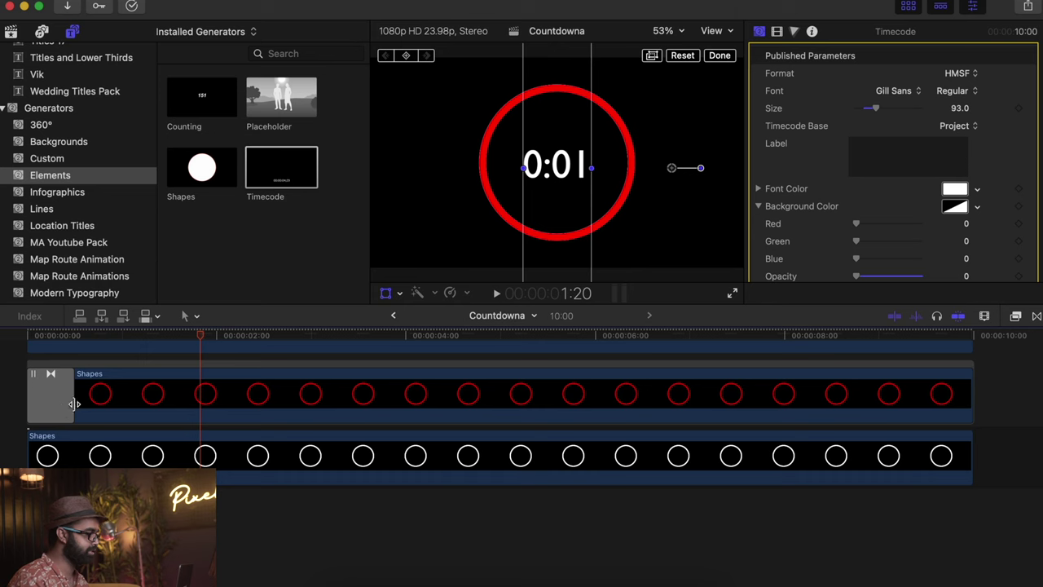
left_click_drag(74, 403, 909, 399)
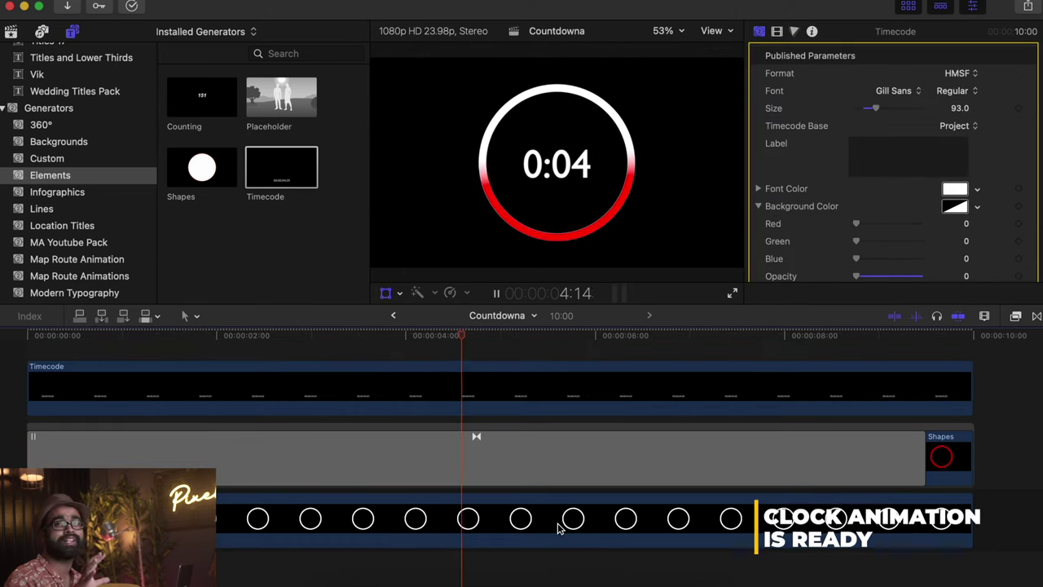
- Set the Clock transition's Edge Treatment border to 0 and preview the wipe
left_click(731, 474)
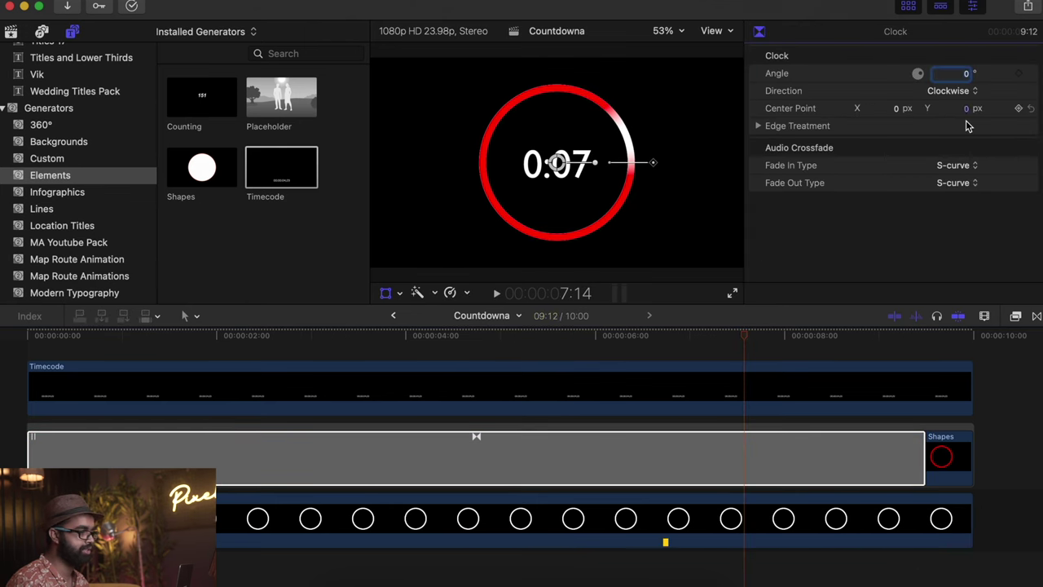
left_click(759, 125)
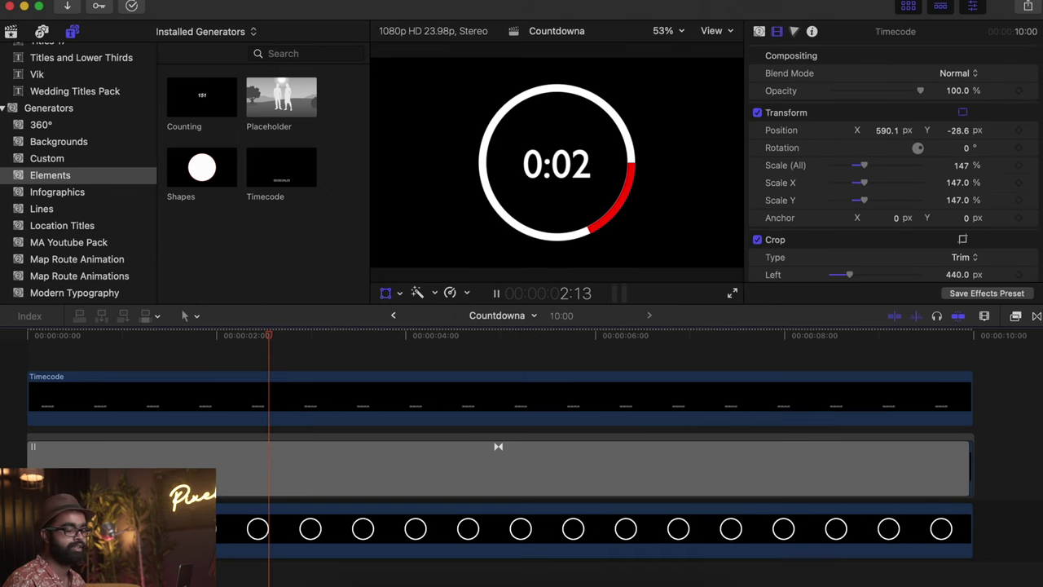
scroll(501, 456, "down", 1)
key("space")
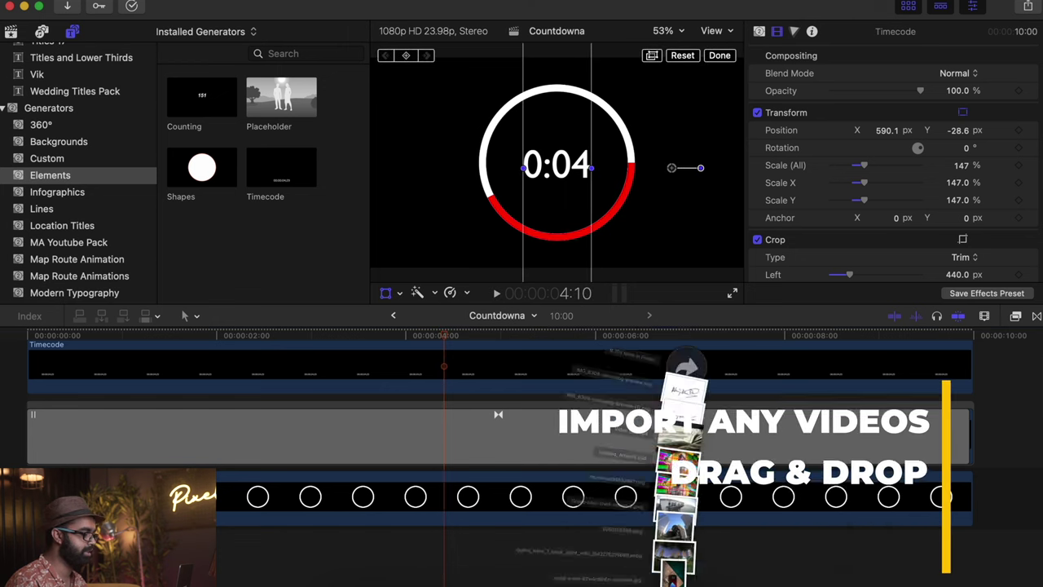
left_click_drag(692, 406, 220, 554)
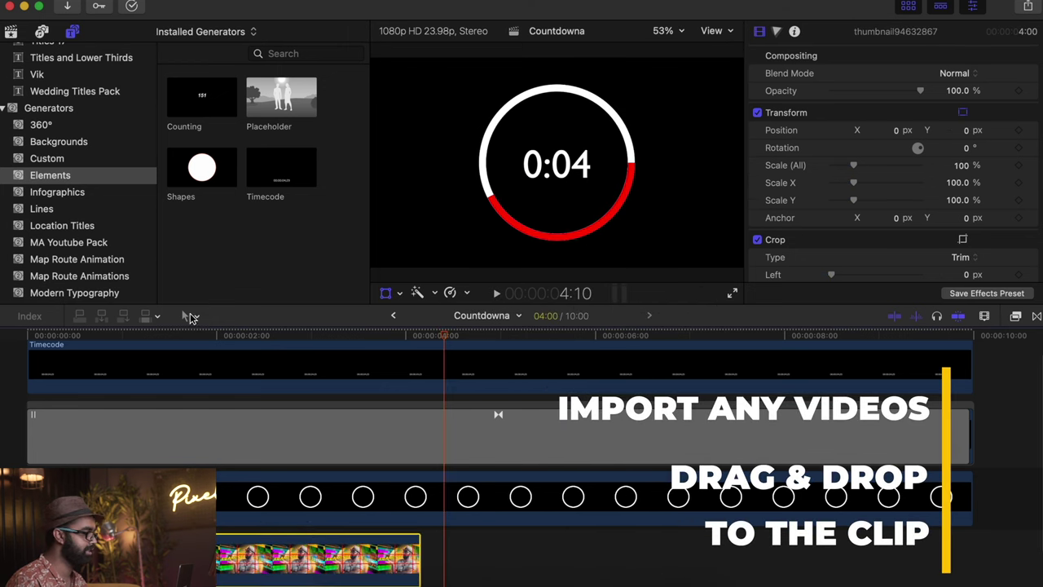
left_click(173, 335)
key("space")
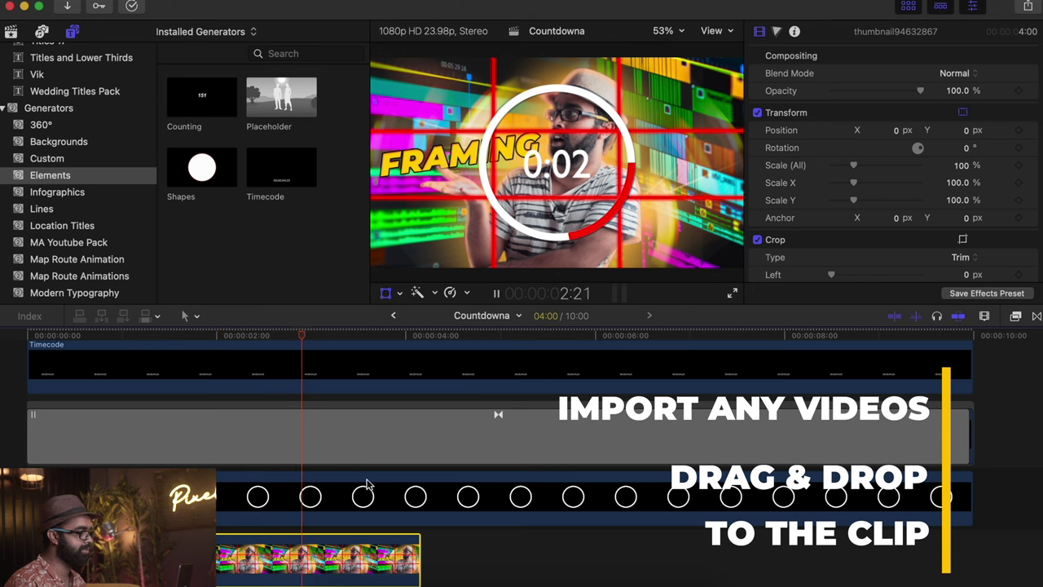
key("space")
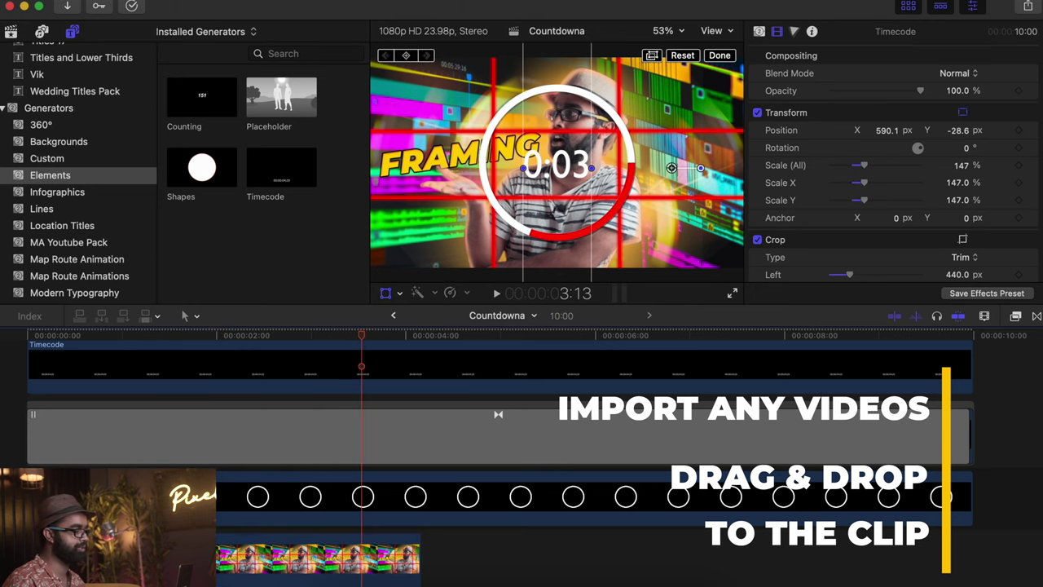
left_click(263, 579)
key("BackSpace")
key("super+minus")
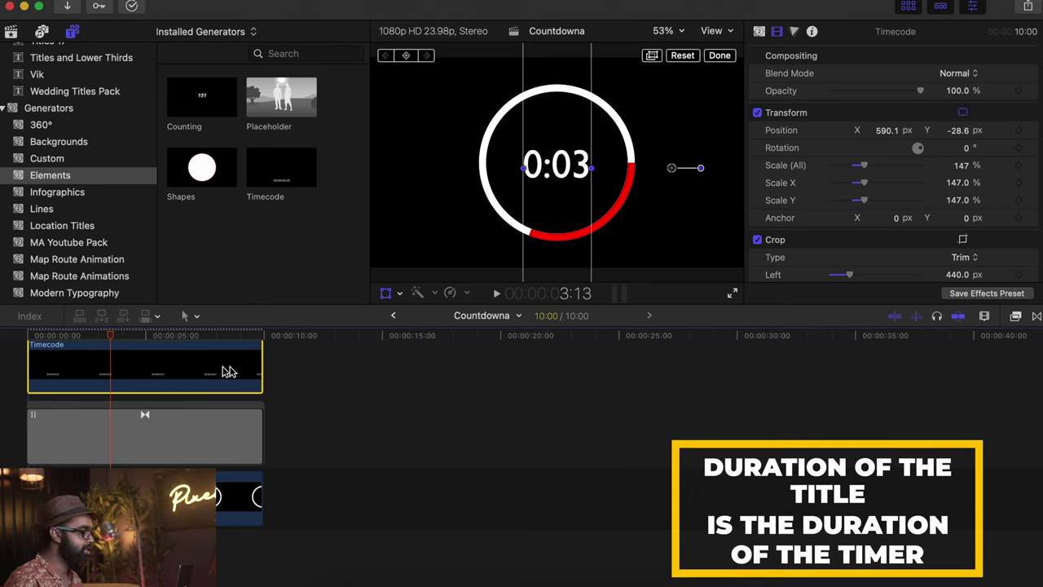
- Extend the Timecode clip, Clock wipe and white ring clip to about 18 seconds
left_click_drag(258, 372, 451, 372)
left_click(359, 352)
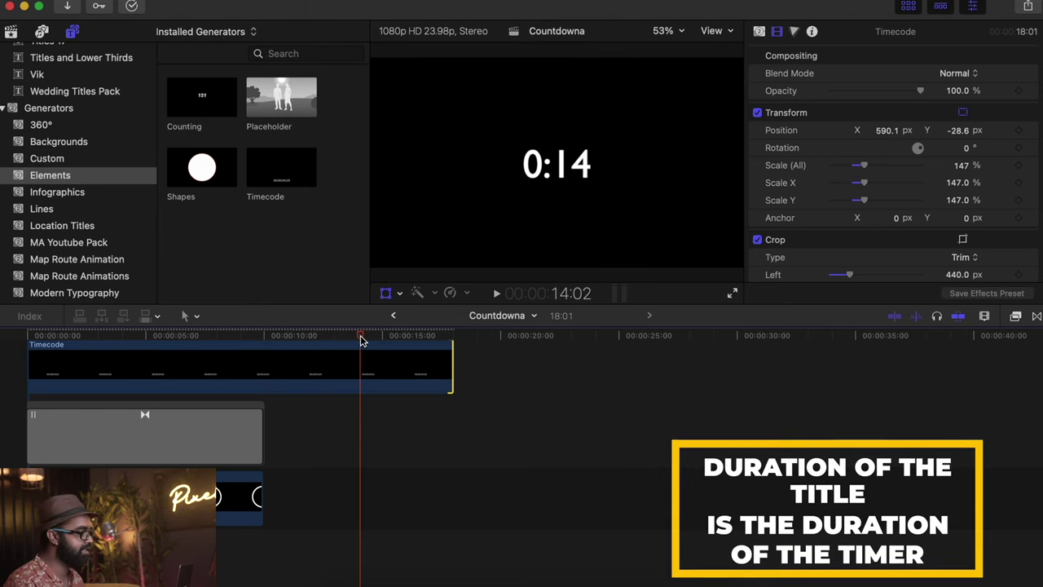
key("space")
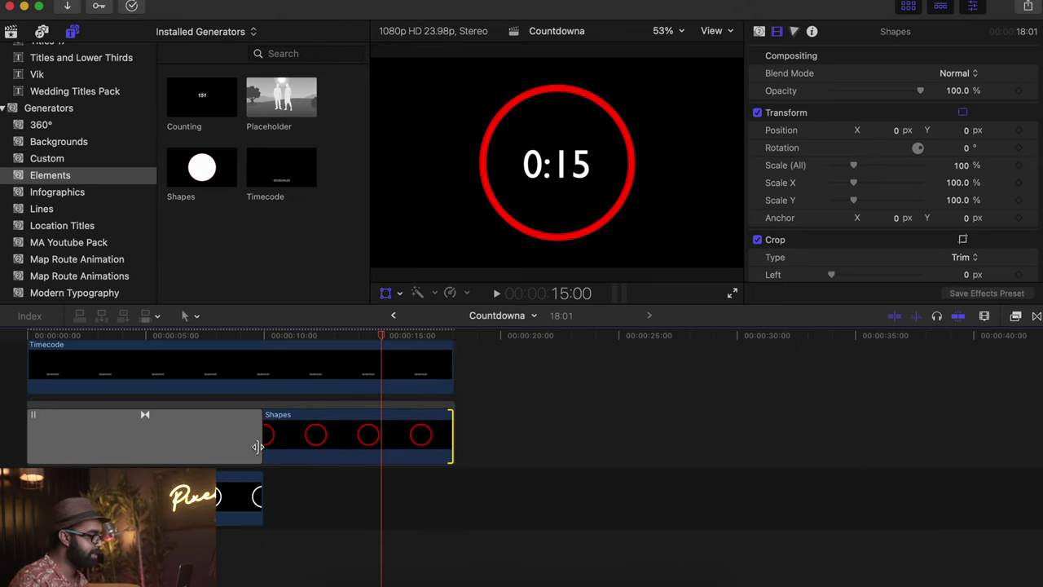
left_click_drag(257, 446, 441, 432)
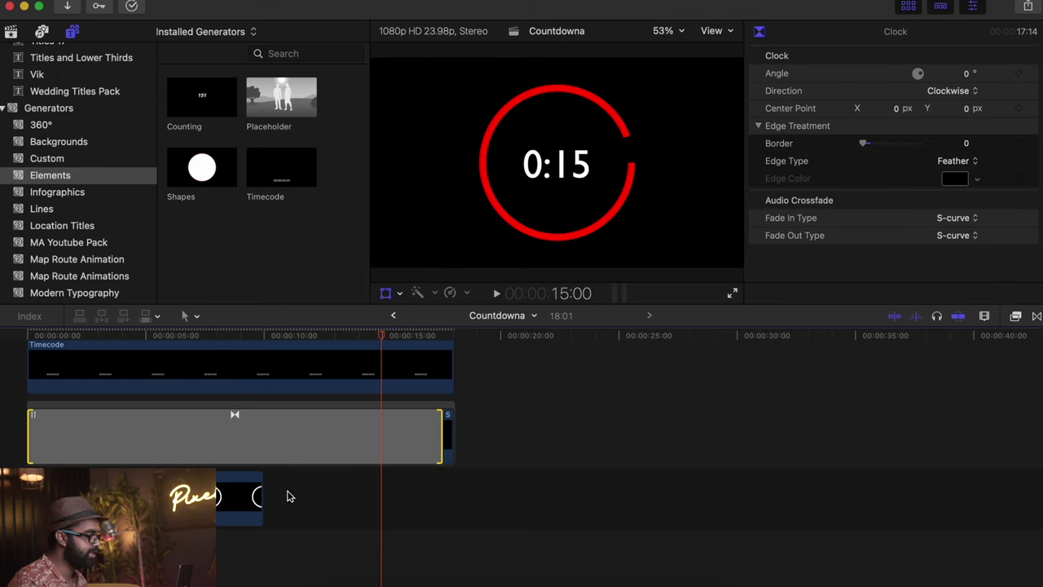
left_click_drag(259, 494, 453, 493)
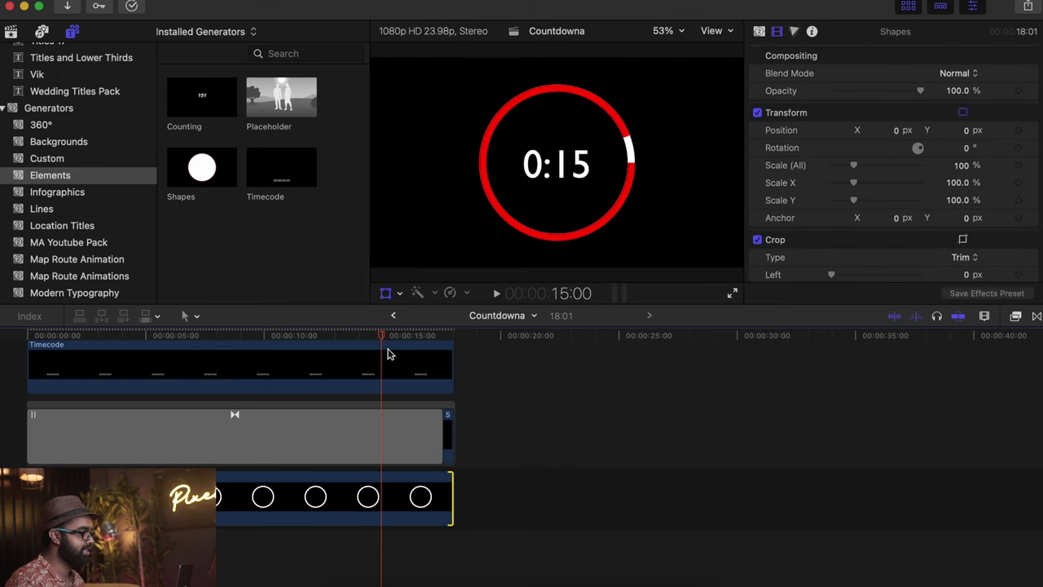